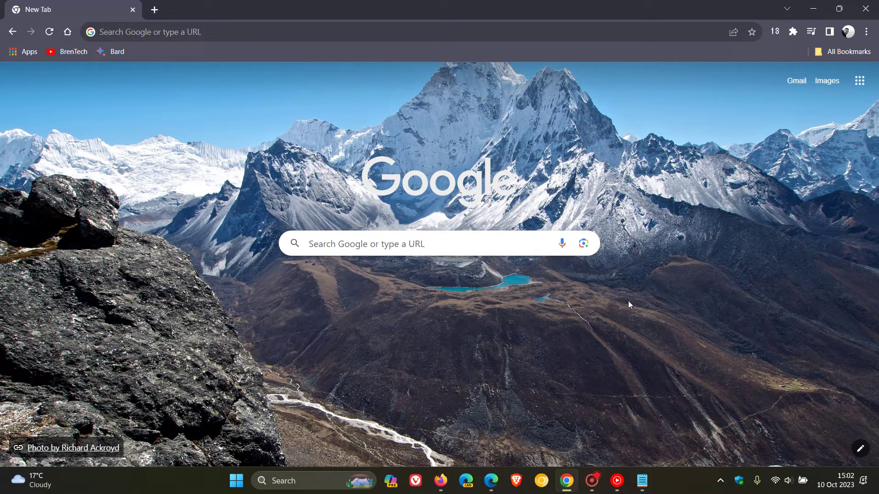
- Bring Microsoft Edge forward, then switch to Firefox's New Tab page
{"action": "left_click", "coordinate": [493, 482]}
{"action": "left_click", "coordinate": [440, 481]}
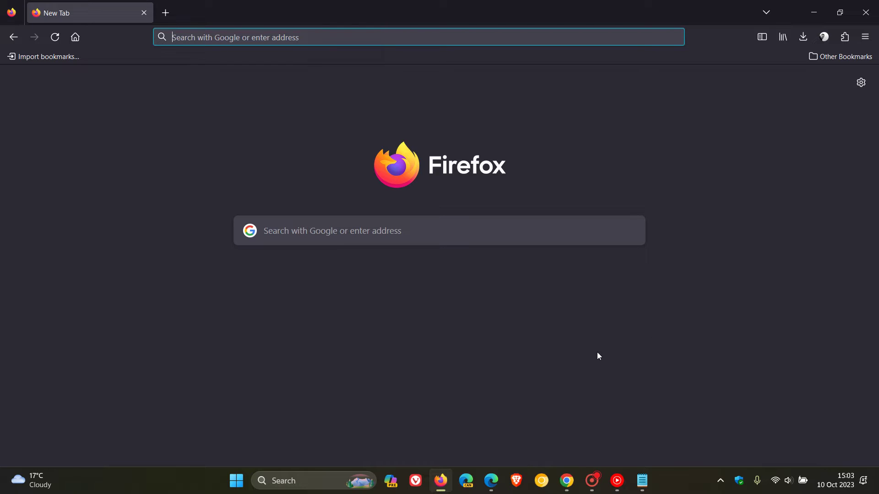
{"action": "left_click", "coordinate": [490, 481]}
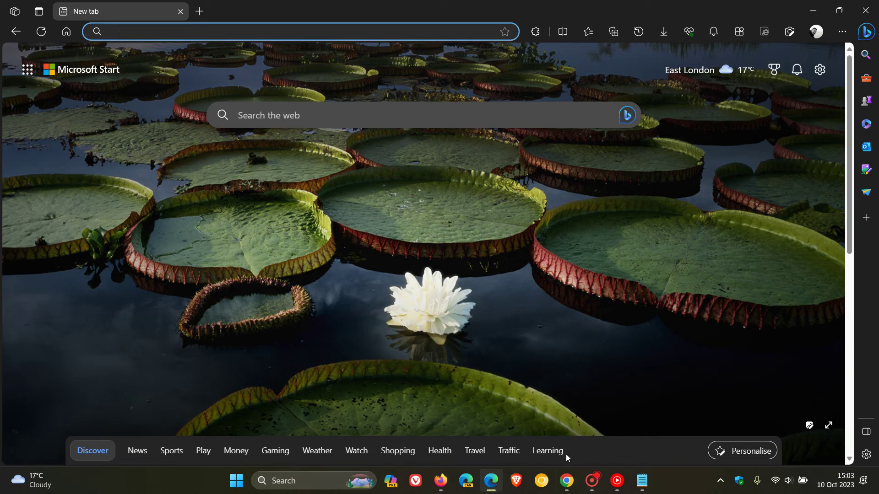
{"action": "left_click", "coordinate": [566, 480]}
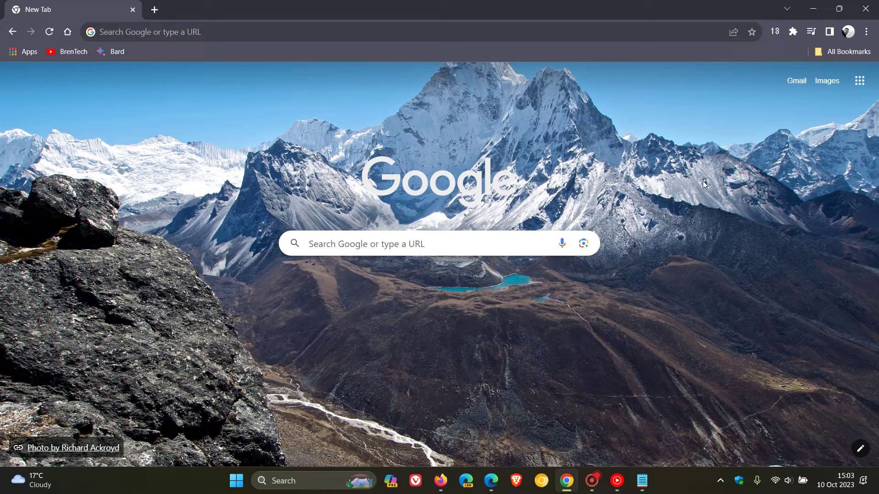
{"action": "left_click", "coordinate": [490, 480]}
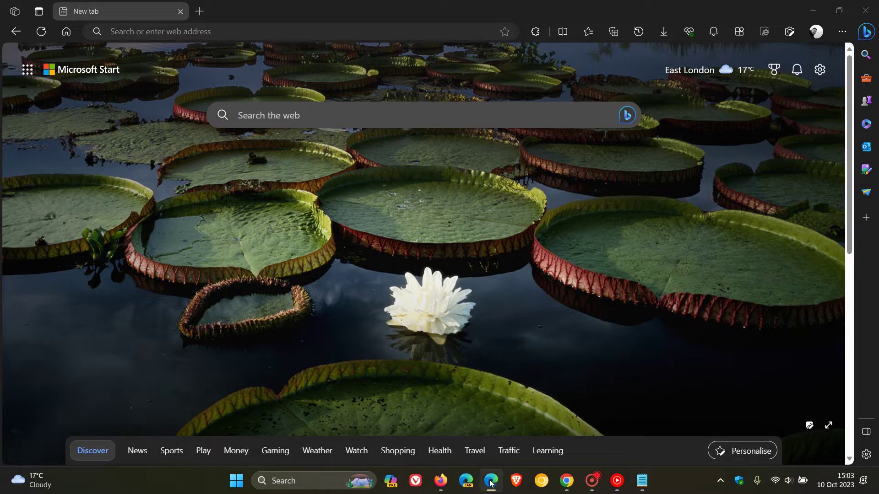
{"action": "left_click", "coordinate": [440, 480]}
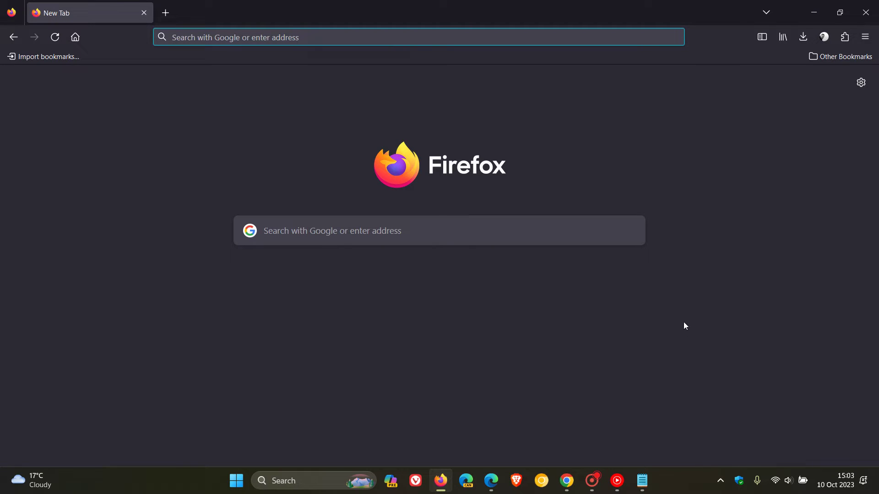
- Copy the chrome://net-internals/#dns address from the Notepad list of DNS page addresses
{"action": "left_click", "coordinate": [642, 481]}
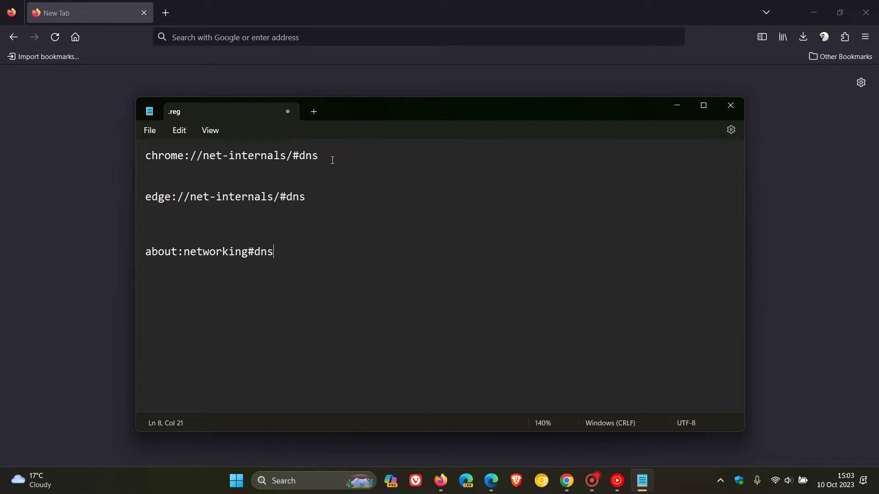
{"action": "key", "text": "ctrl"}
{"action": "key", "text": "ctrl"}
{"action": "left_click_drag", "start_coordinate": [147, 155], "coordinate": [320, 155]}
{"action": "right_click", "coordinate": [292, 156]}
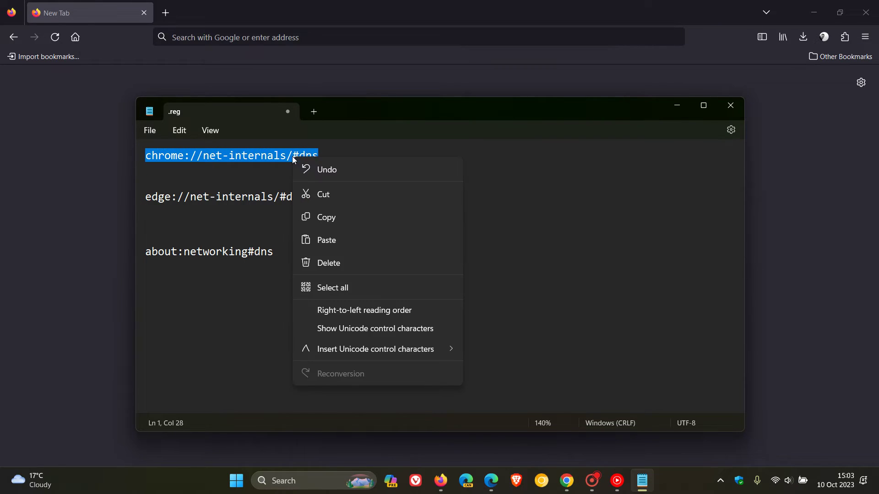
{"action": "left_click", "coordinate": [344, 216]}
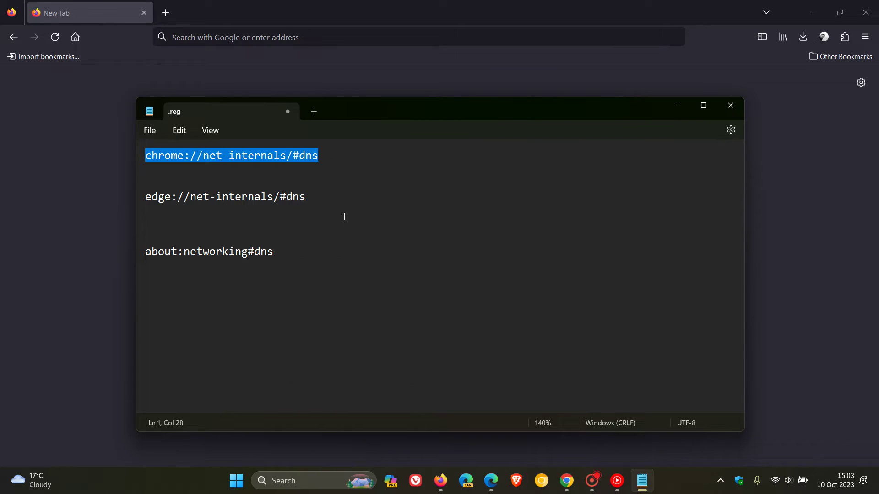
- Paste chrome://net-internals/#dns into Chrome's address bar and load the page
{"action": "left_click", "coordinate": [566, 481]}
{"action": "right_click", "coordinate": [183, 32]}
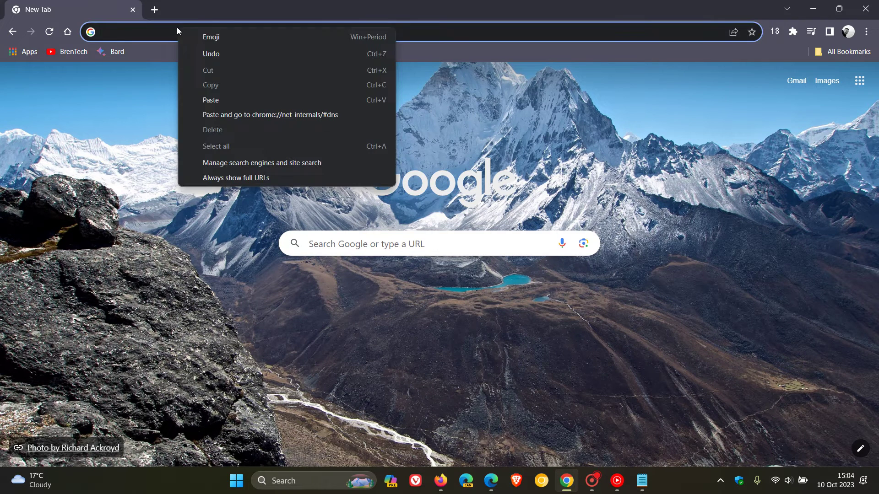
{"action": "left_click", "coordinate": [241, 115]}
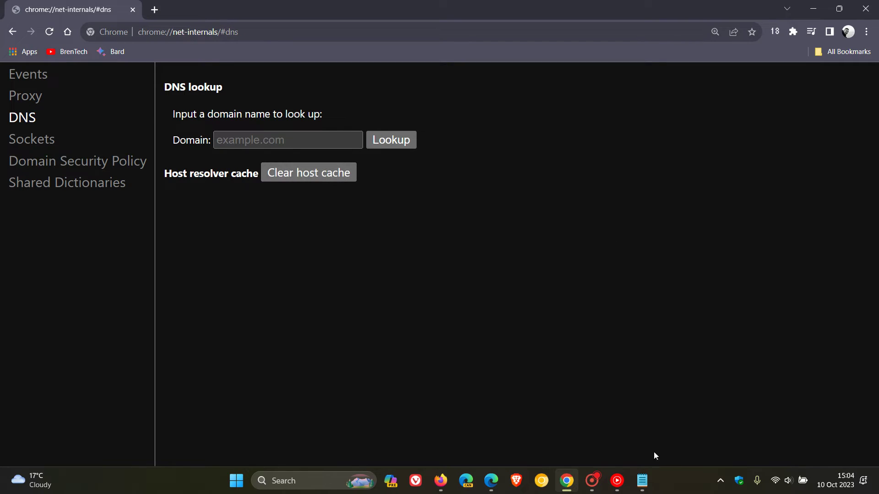
{"action": "left_click", "coordinate": [642, 480]}
{"action": "left_click", "coordinate": [288, 254]}
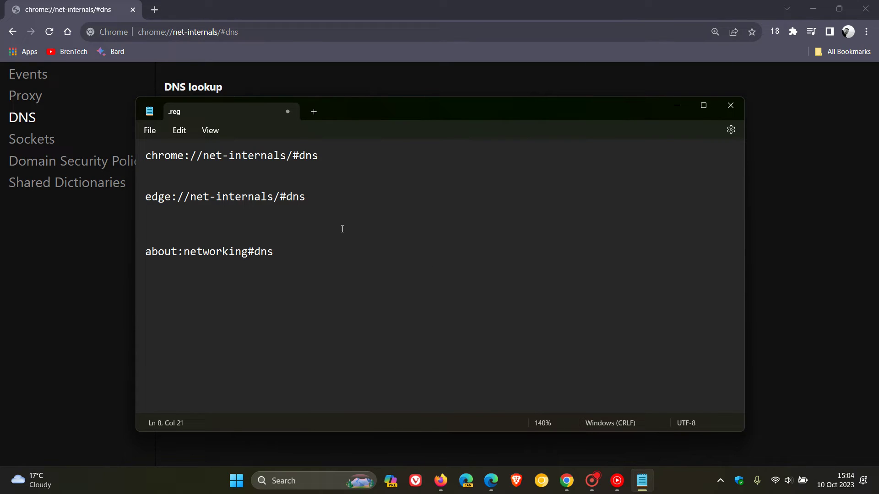
{"action": "left_click", "coordinate": [671, 113]}
{"action": "left_click", "coordinate": [494, 489]}
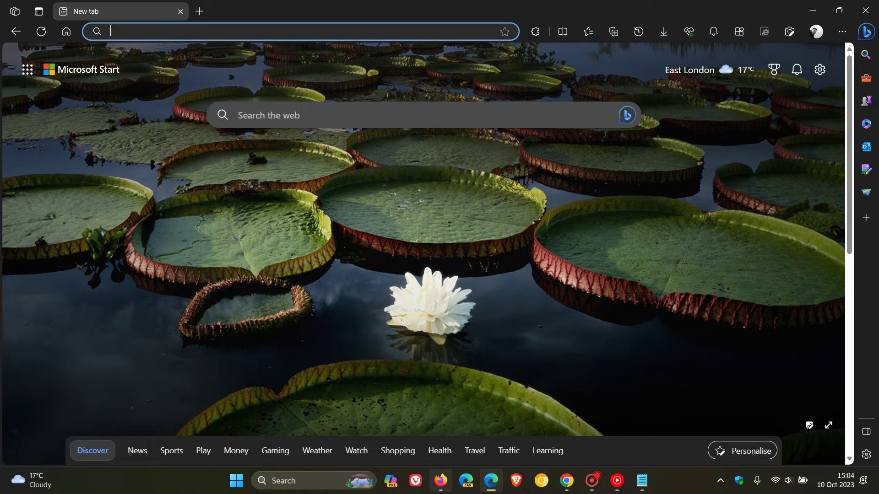
{"action": "left_click", "coordinate": [441, 481]}
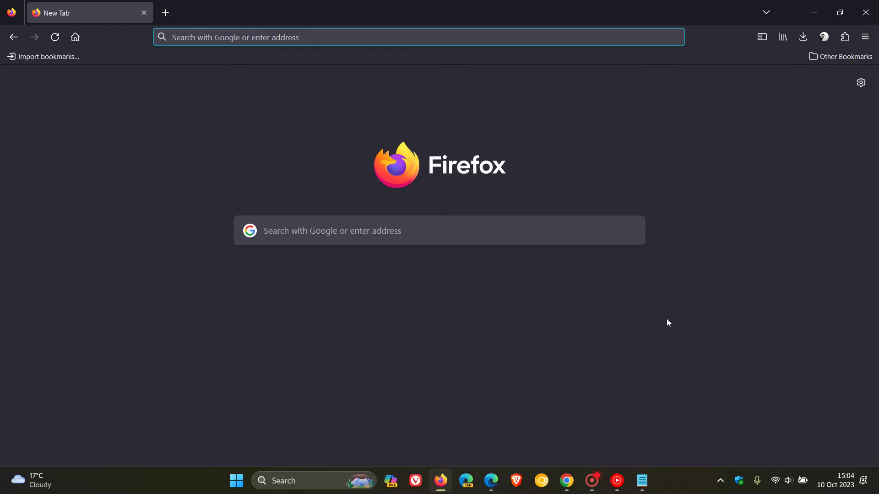
- Bring Google Chrome back to the front from the taskbar
{"action": "left_click", "coordinate": [566, 481]}
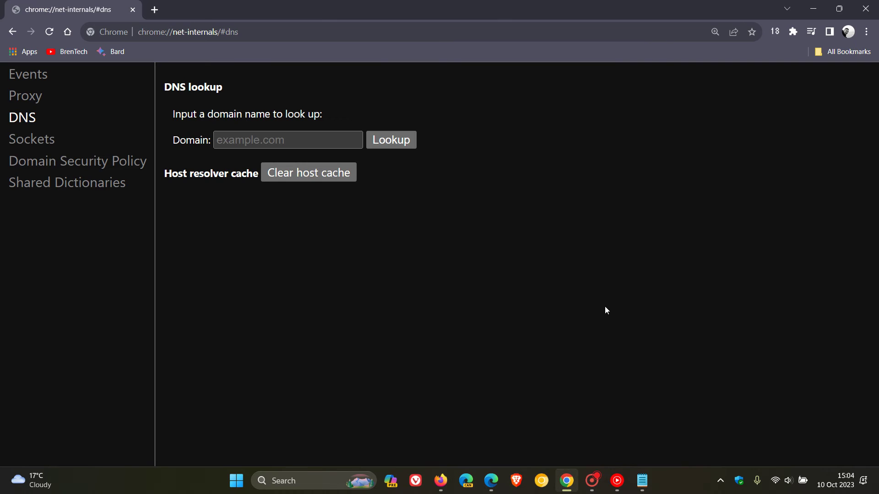